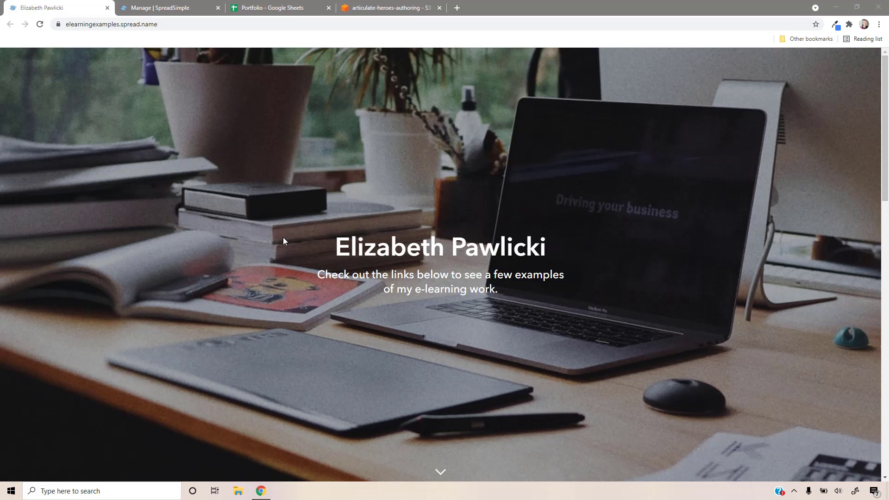
Step: Resume the ADDIE challenge course from the portfolio, then close it and return
scroll(554, 331, "down", 10)
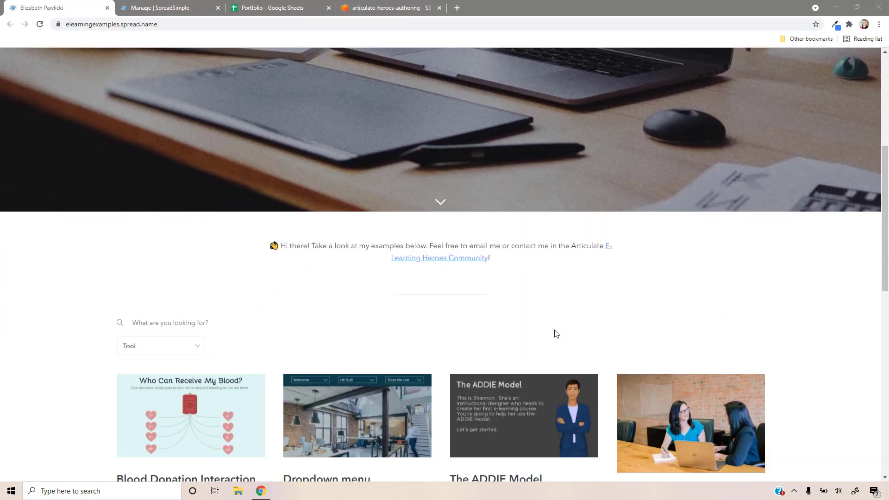
scroll(555, 330, "down", 1)
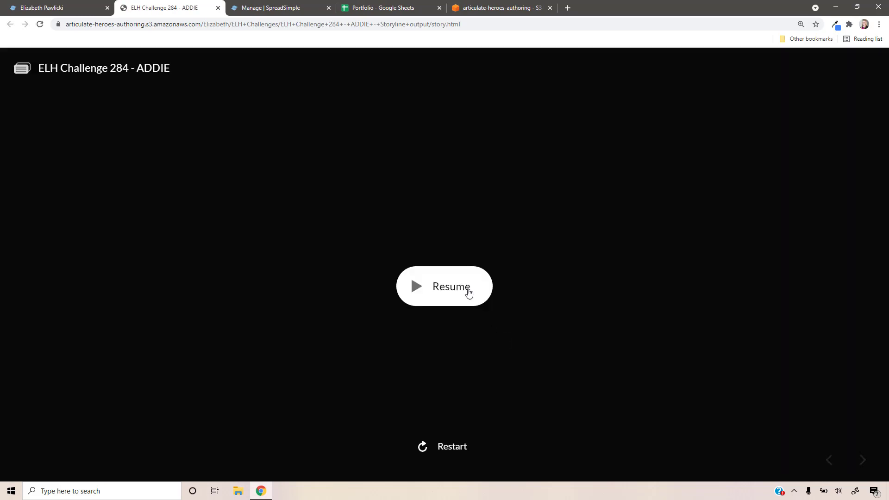
left_click(466, 294)
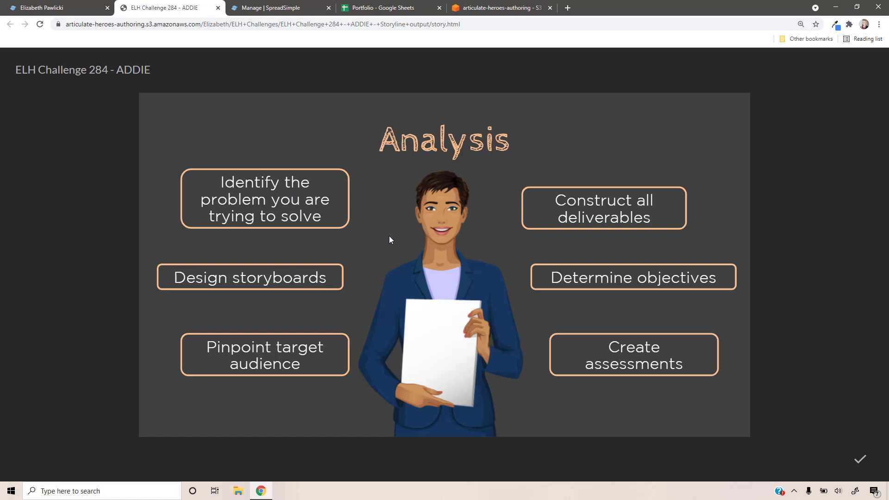
left_click(217, 8)
scroll(303, 218, "up", 8)
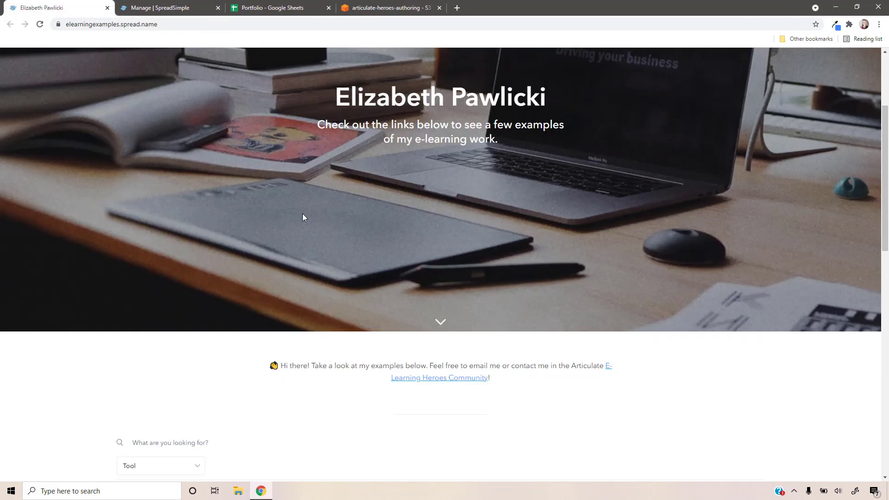
scroll(304, 217, "up", 3)
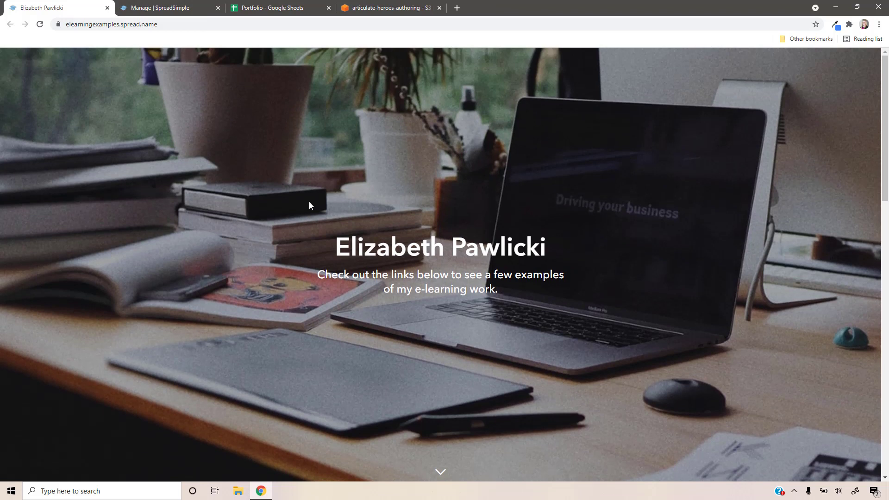
Step: Bring up the SpreadSimple editor and review the Content panel fields and the course-card preview
left_click(187, 14)
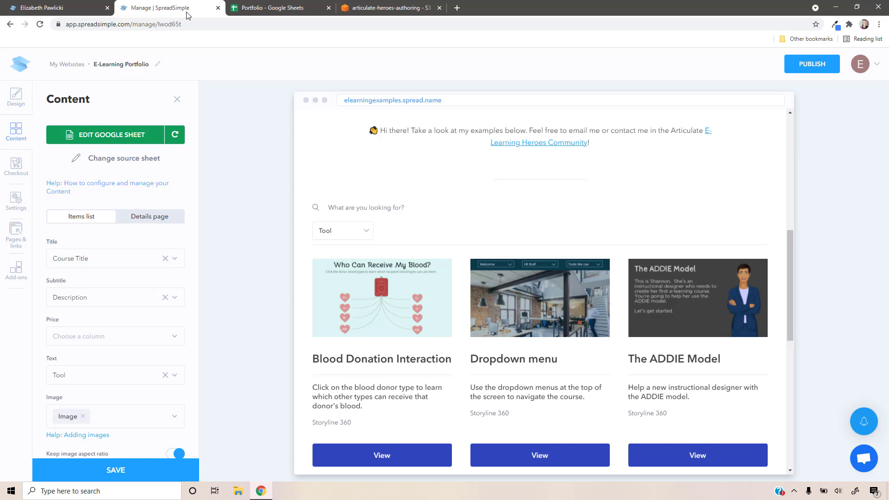
scroll(119, 363, "down", 7)
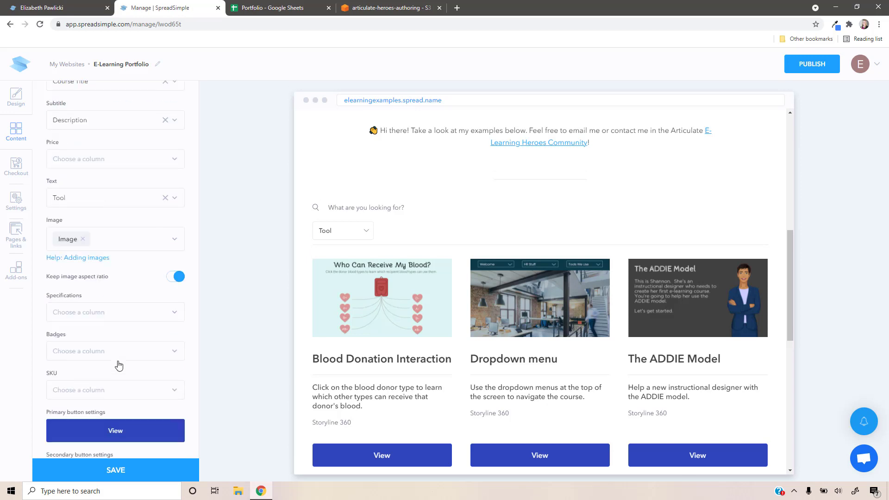
scroll(119, 365, "up", 7)
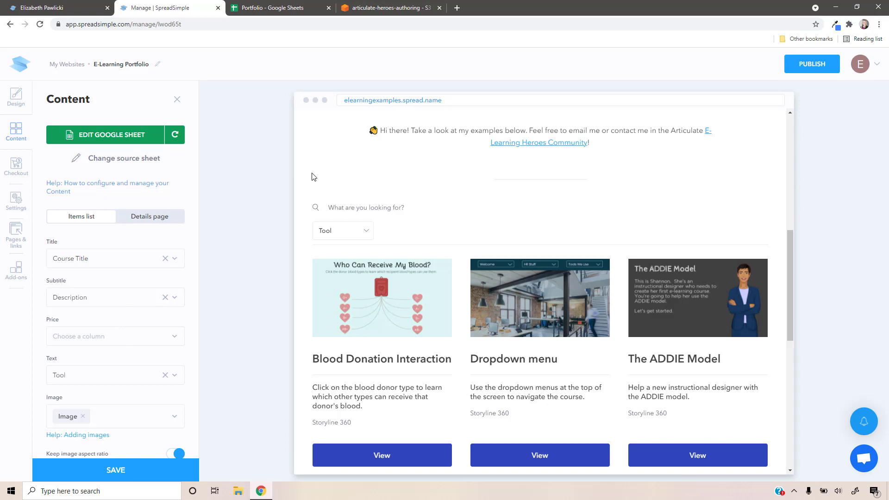
scroll(320, 206, "down", 3)
scroll(695, 257, "down", 4)
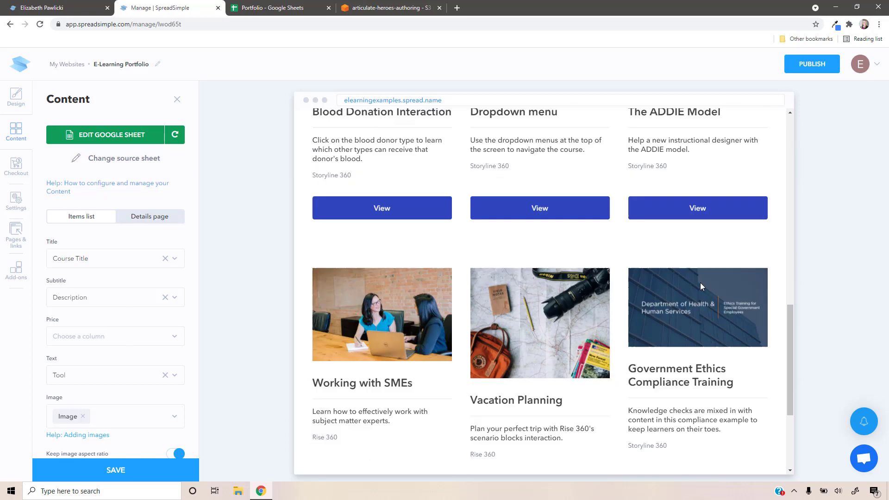
scroll(672, 335, "down", 2)
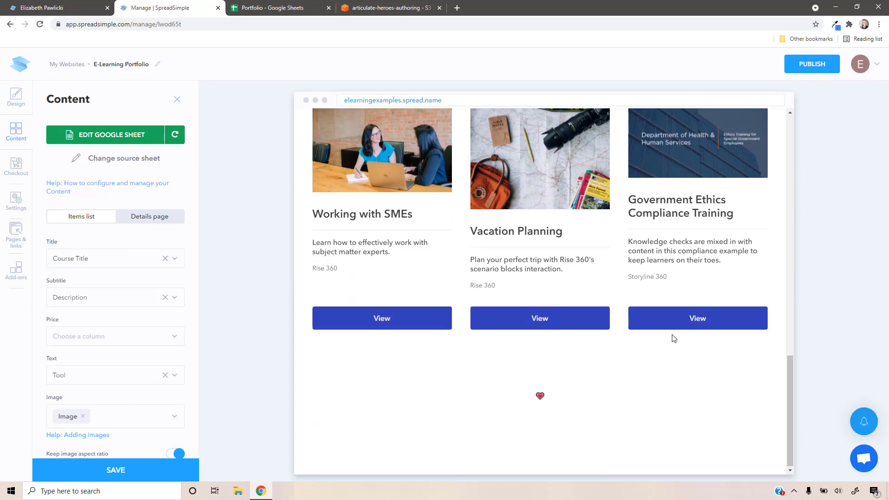
Step: Enter 'How to Use Google Docs' as the new course title in Portfolio cell A8
left_click(272, 6)
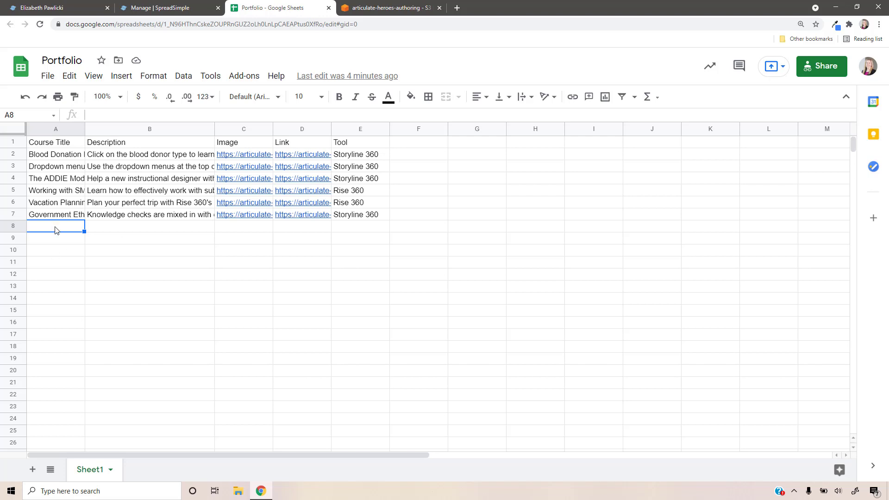
type("How to Use Google Docs")
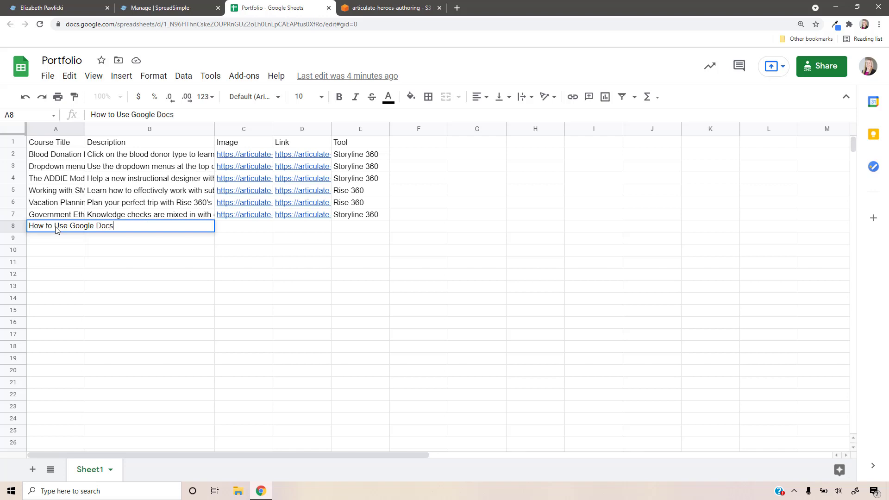
key("Tab")
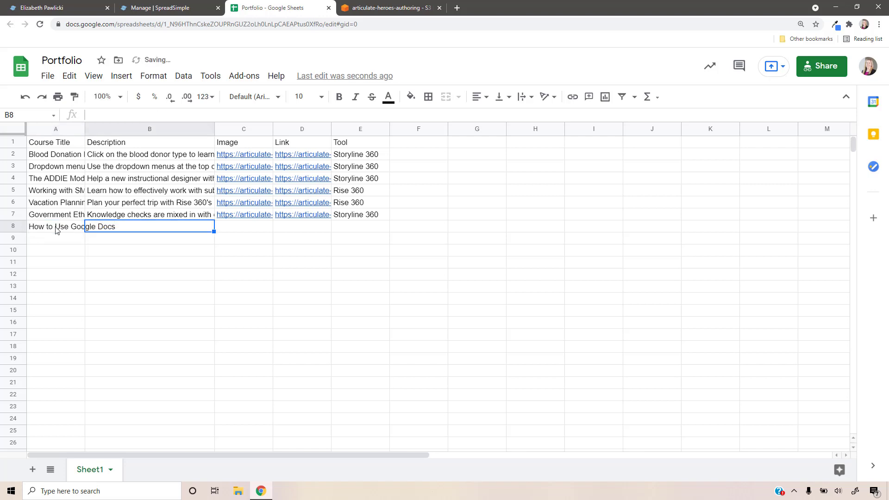
left_click(377, 9)
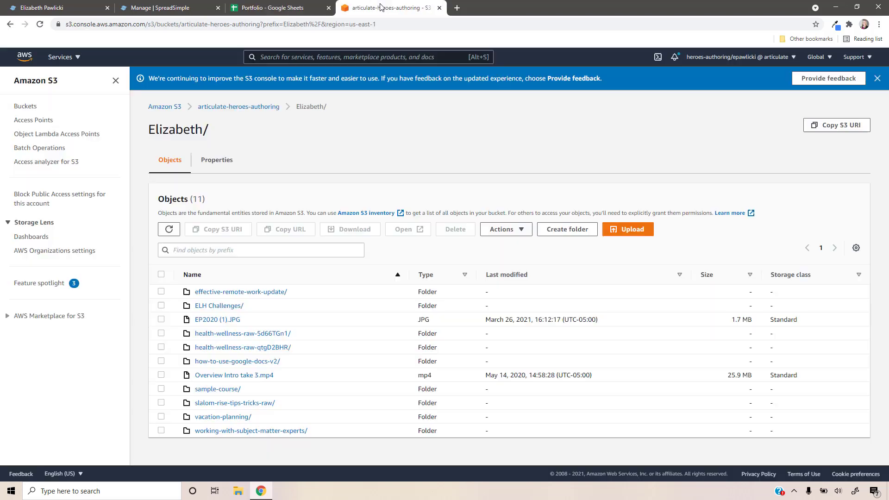
Step: Copy the Object URL of how-to-use-google-docs-v2/content/index.html
left_click(244, 363)
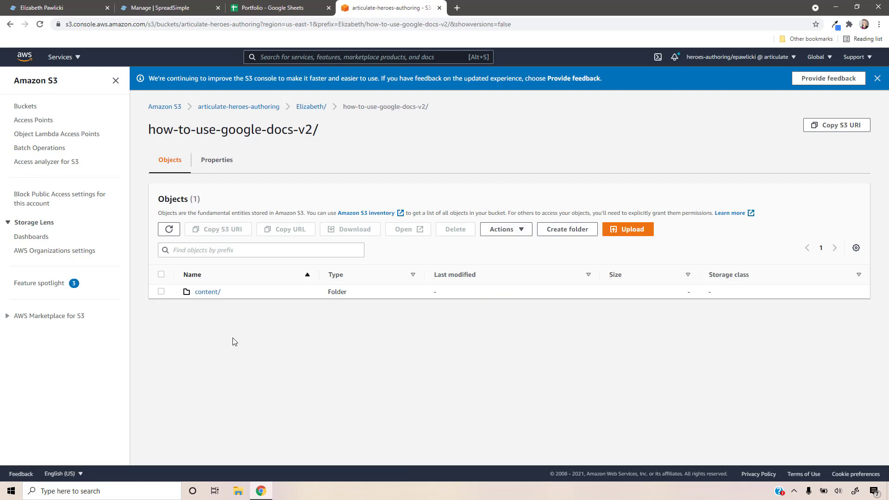
left_click(207, 292)
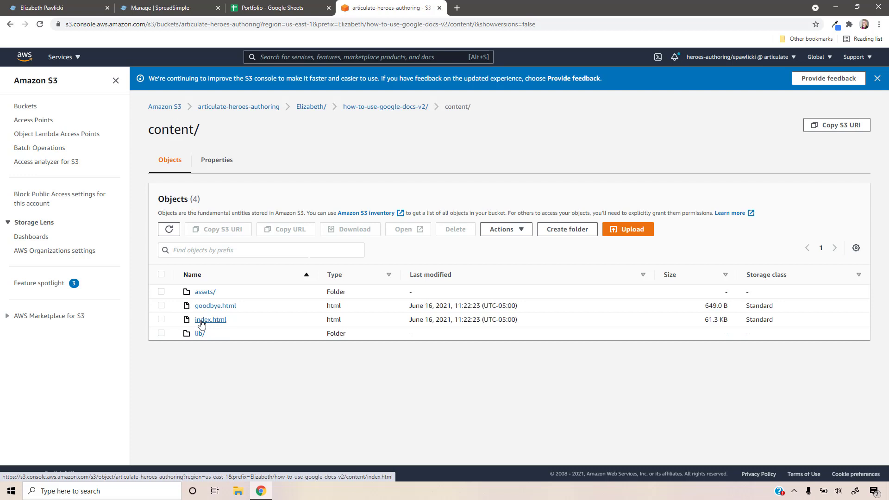
left_click(201, 321)
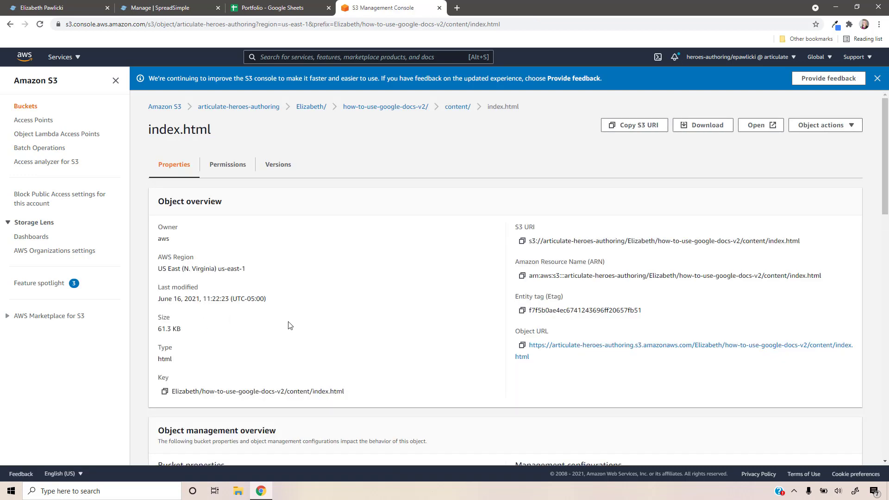
left_click(523, 346)
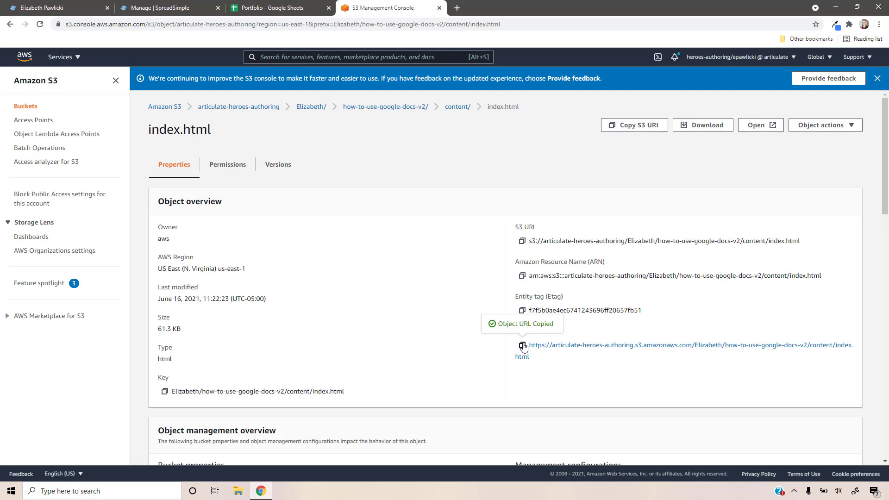
Step: Paste the copied index.html URL into the Link cell D8
left_click(281, 9)
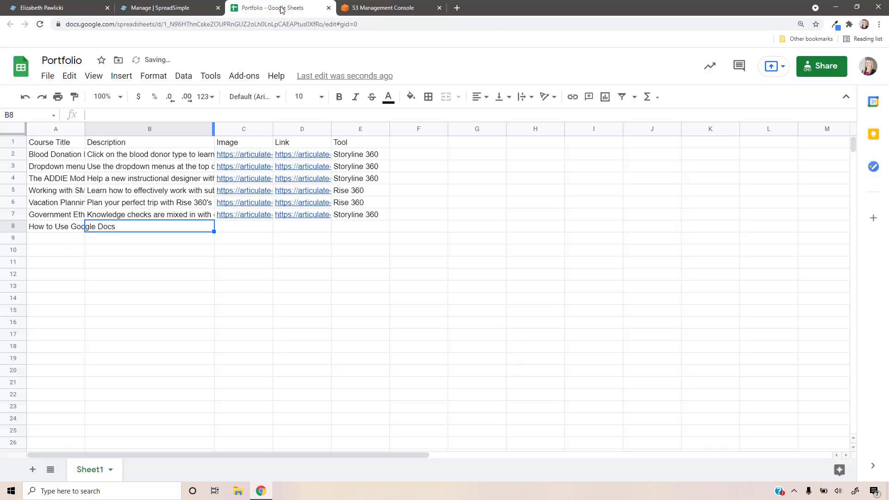
left_click(302, 228)
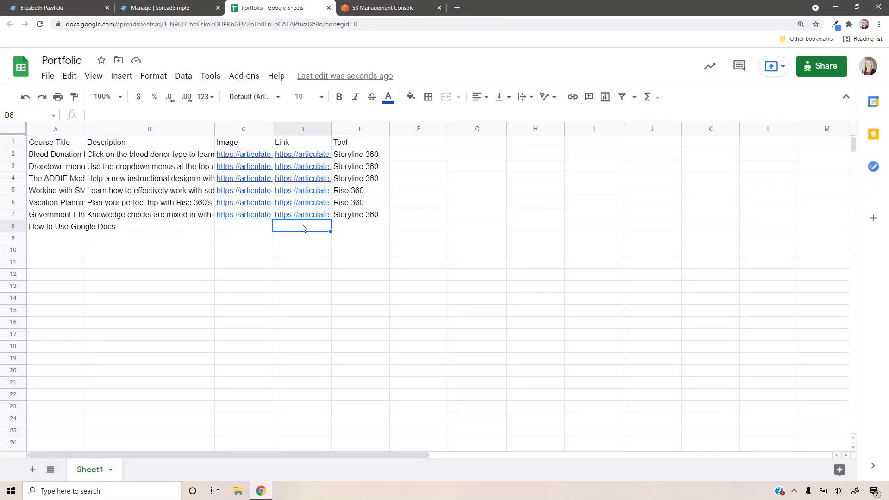
key("ctrl+v")
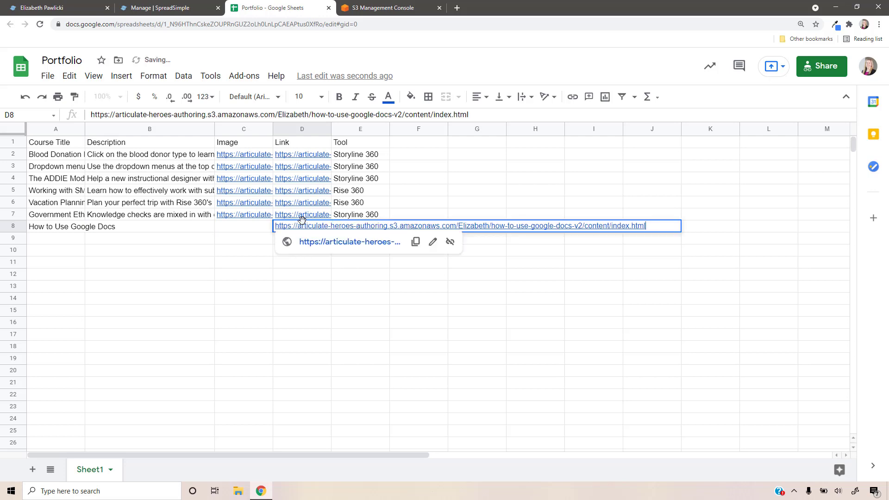
key("Return")
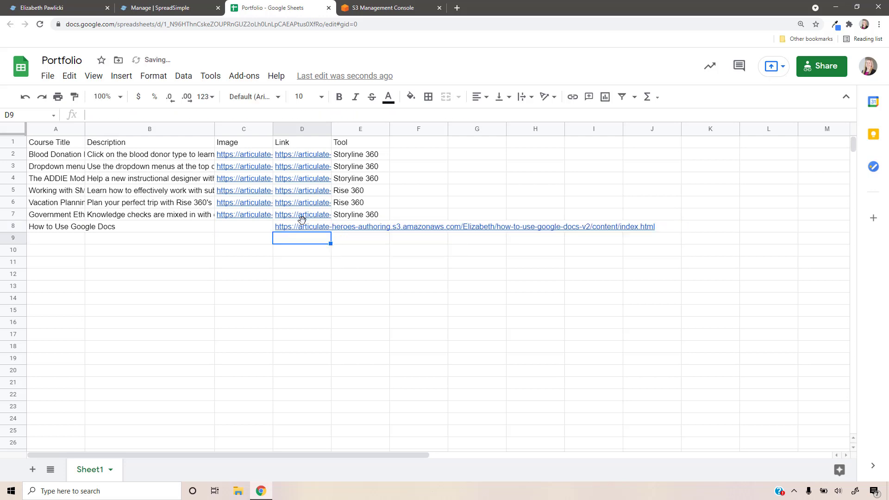
Step: Enter Rise 360 as the Tool in E8 for the new course row
left_click(358, 217)
key("Down")
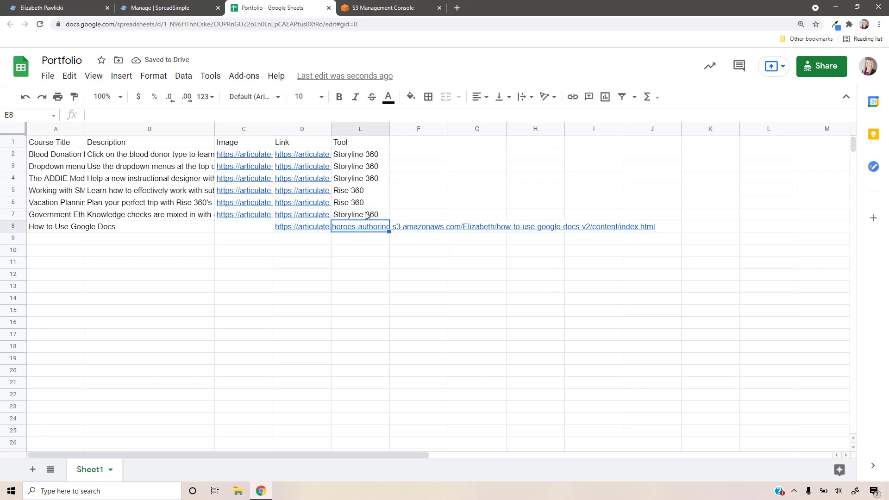
type("Rise 360")
key("Return")
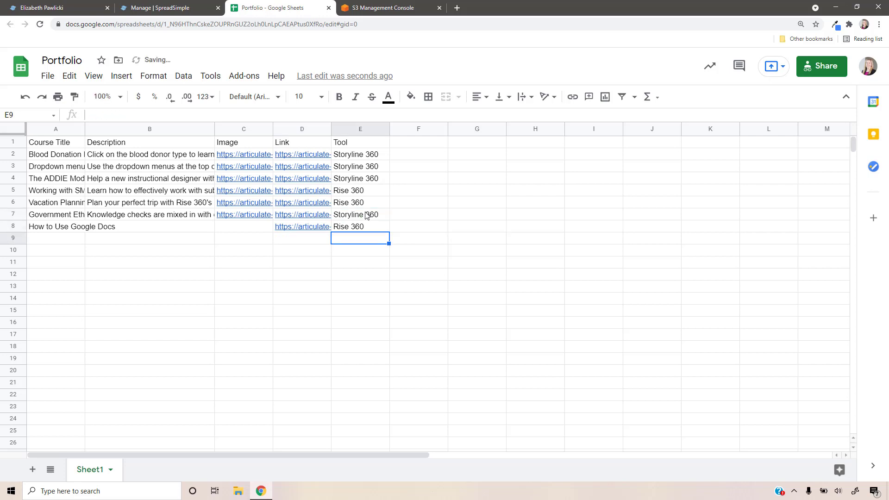
left_click(172, 229)
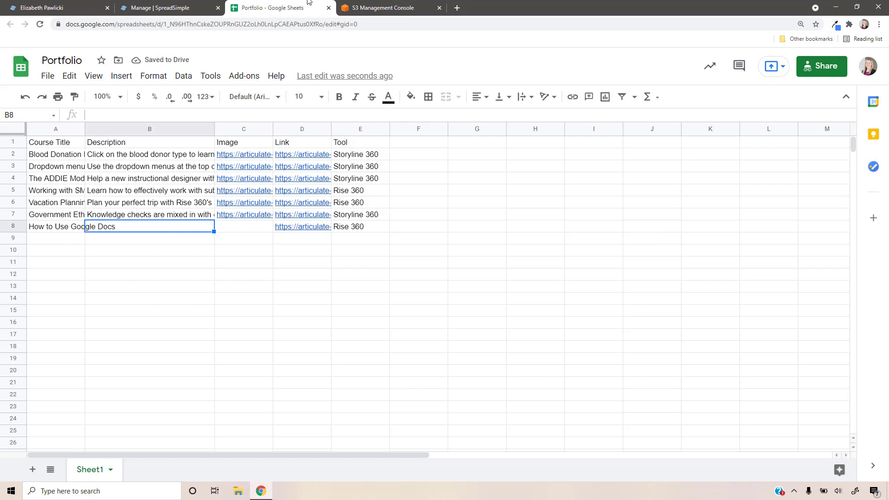
Step: Open the published course from its Object URL and copy the sentence describing Google Docs
left_click(375, 4)
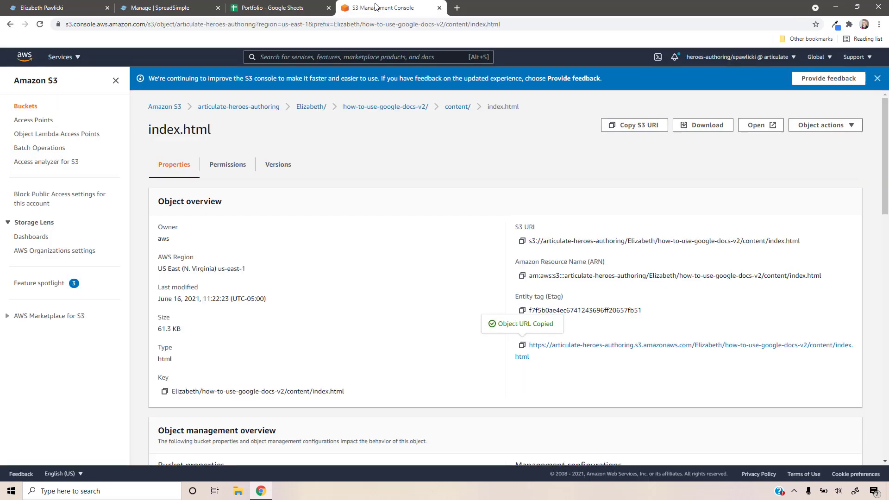
left_click(597, 350)
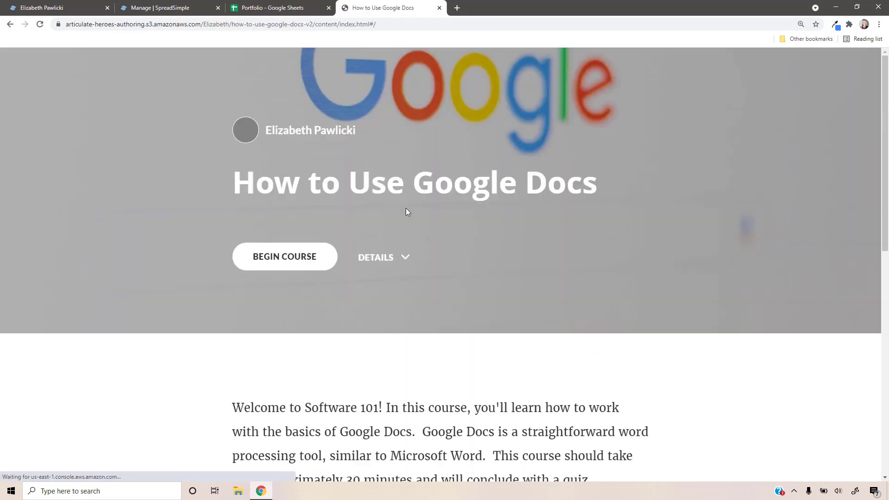
scroll(426, 243, "down", 4)
left_click_drag(427, 243, 492, 271)
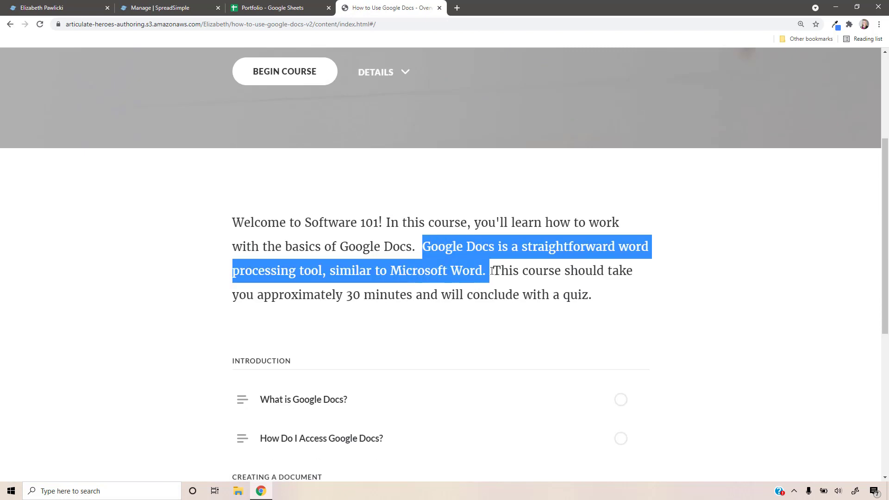
left_click(266, 8)
Step: Paste the copied Google Docs sentence into B8 as values only
right_click(163, 230)
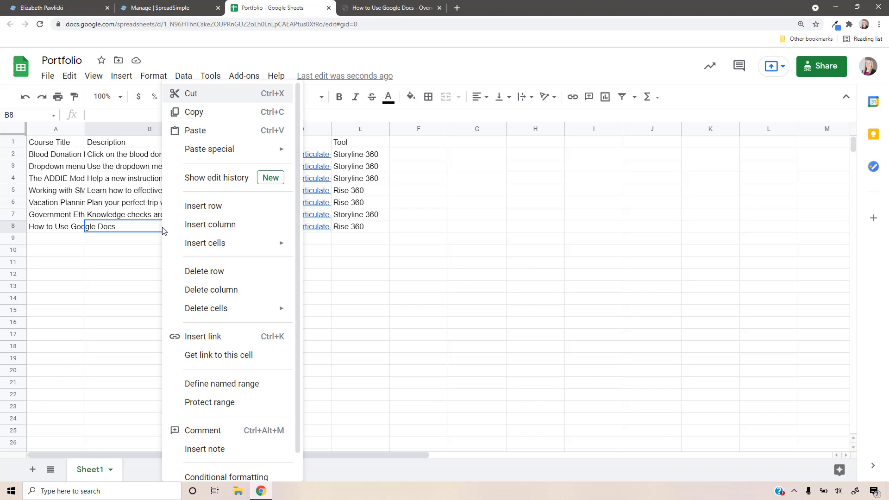
mouse_move(204, 148)
left_click(362, 153)
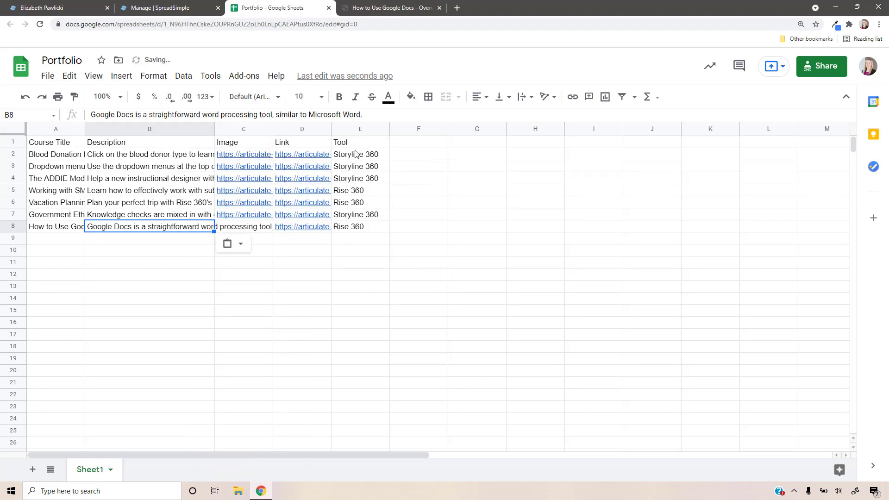
left_click(235, 229)
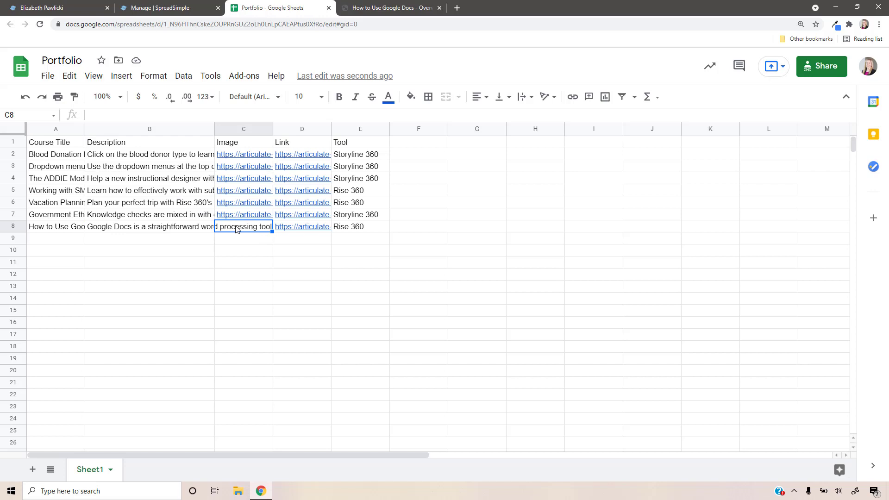
Step: Check the live portfolio site, then head back toward the S3 index.html details page
left_click(32, 8)
scroll(338, 282, "down", 8)
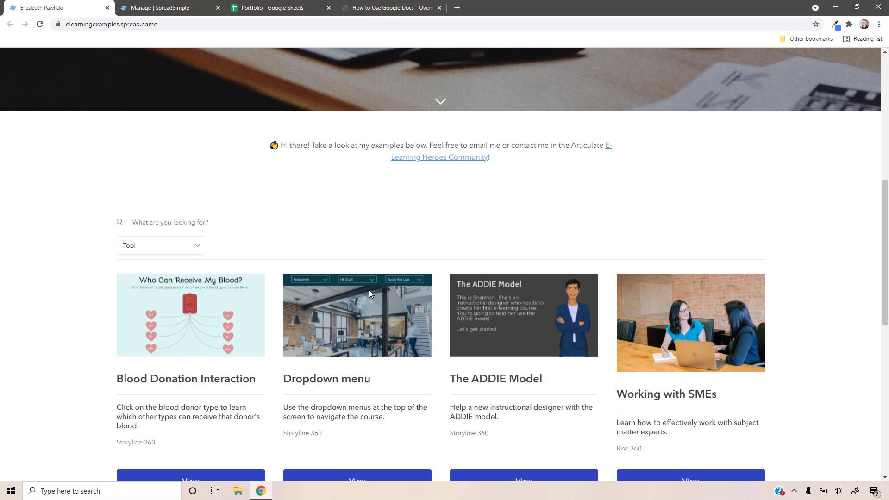
left_click(382, 5)
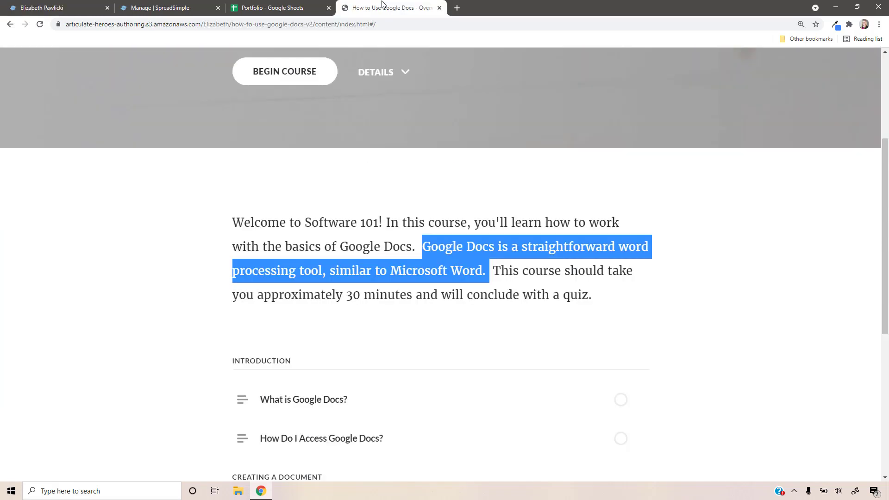
left_click(10, 26)
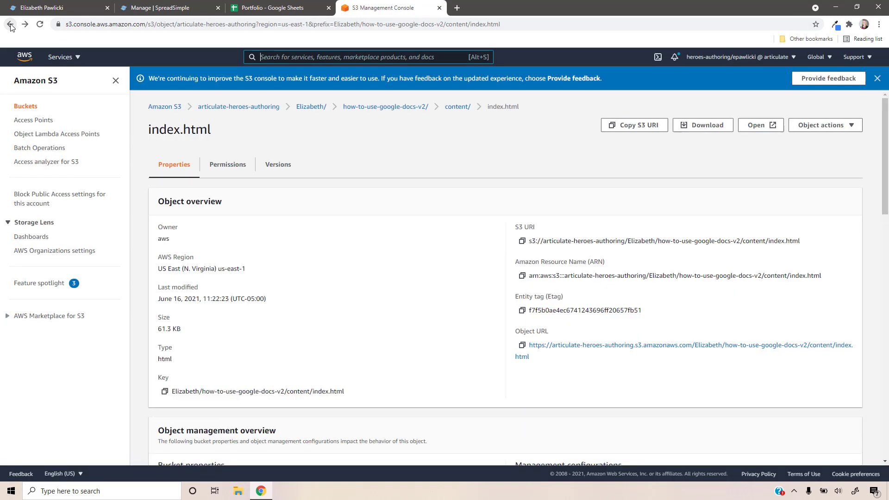
Step: Go back to Elizabeth/ and open ELH Challenges/HHS SGE Ethics Training/story_content/
left_click(10, 25)
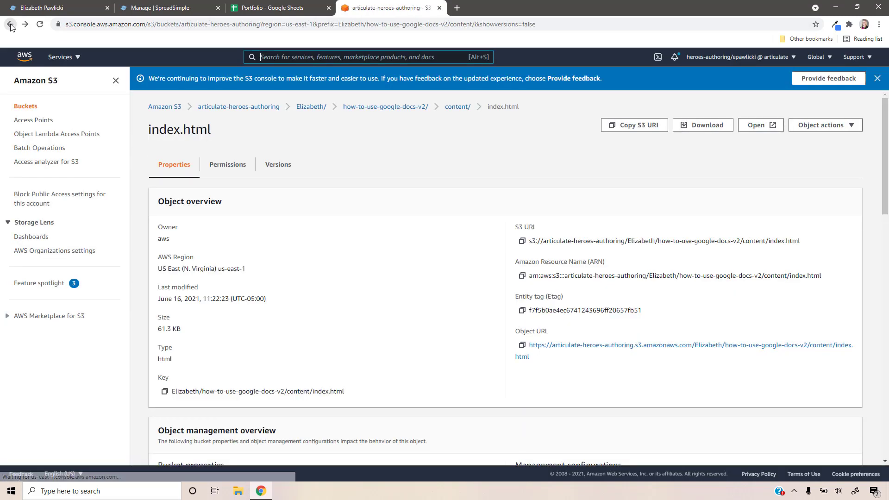
left_click(10, 26)
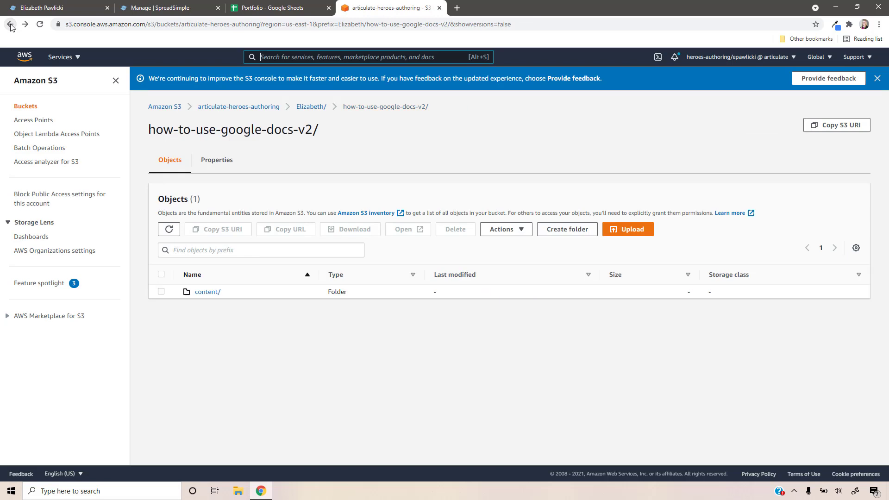
left_click(10, 26)
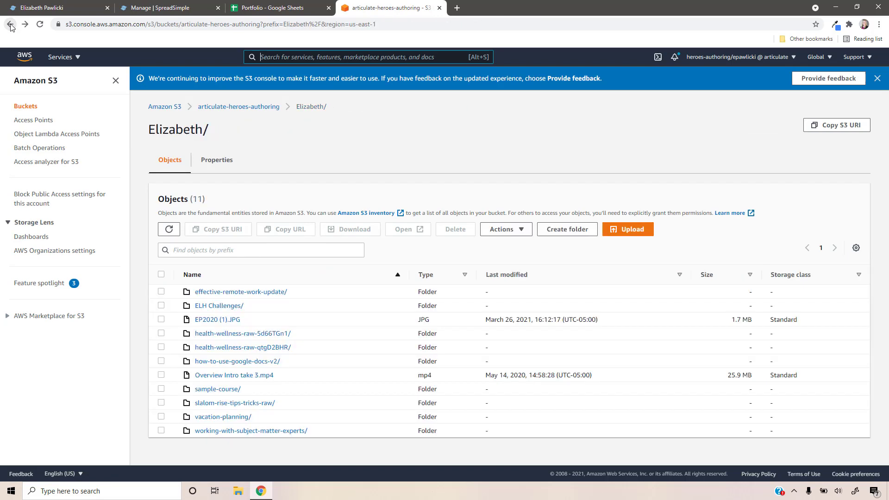
left_click(242, 307)
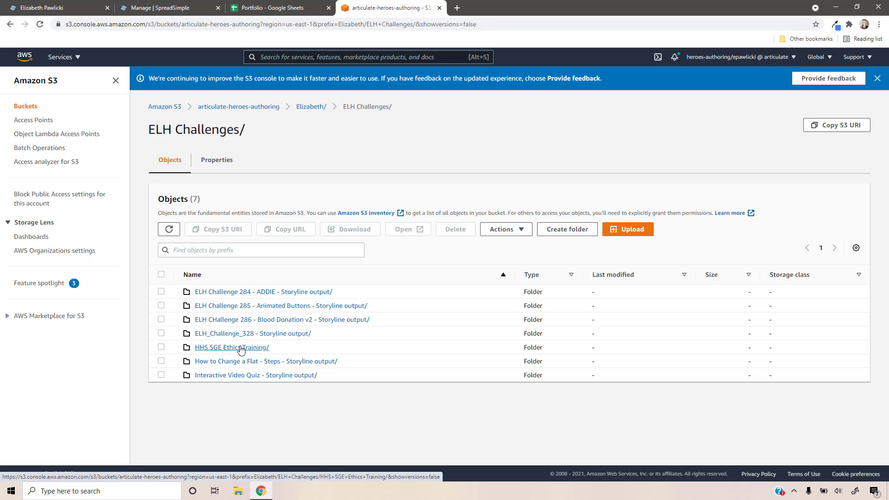
left_click(241, 348)
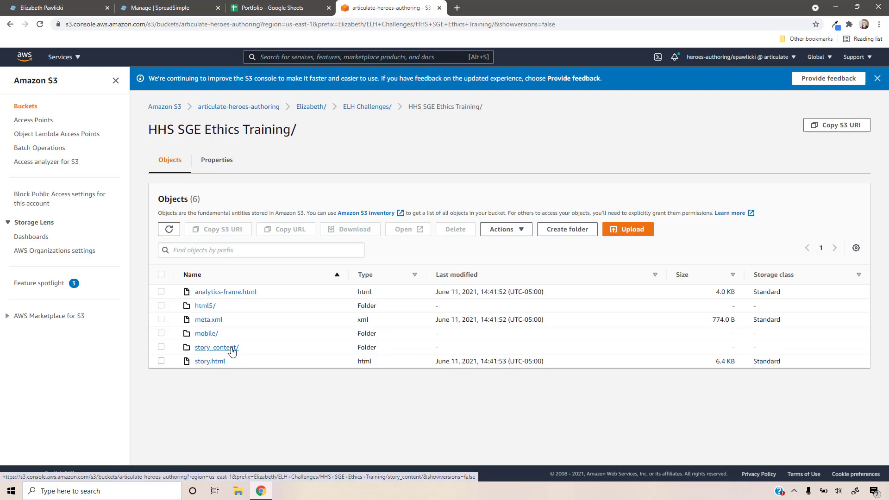
left_click(232, 352)
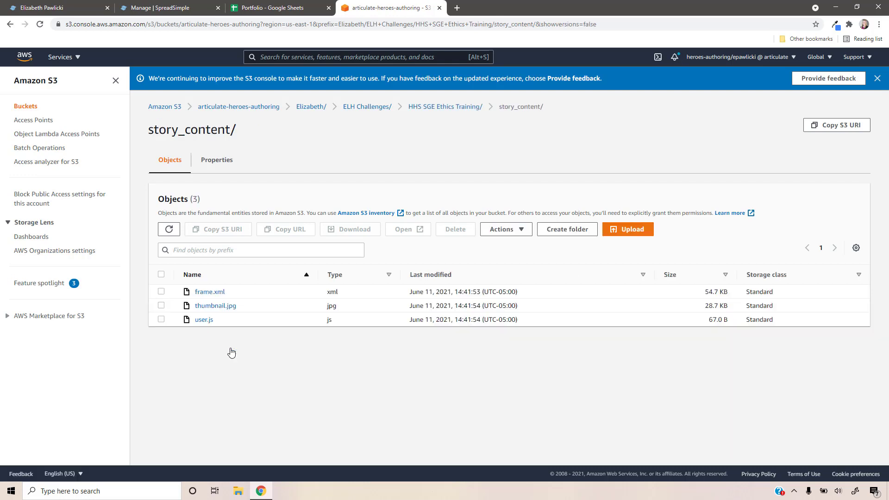
Step: Open thumbnail.jpg's details in a new tab and view the image at its Object URL
right_click(225, 309)
left_click(246, 311)
left_click(489, 10)
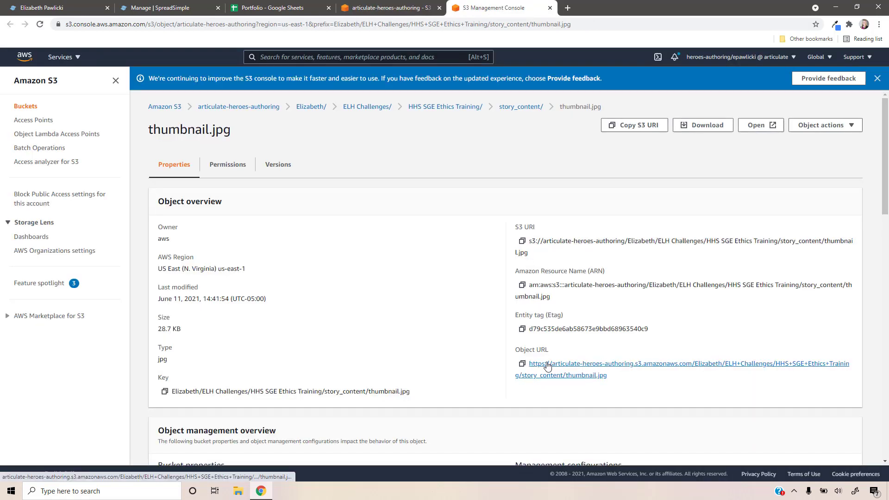
left_click(548, 366)
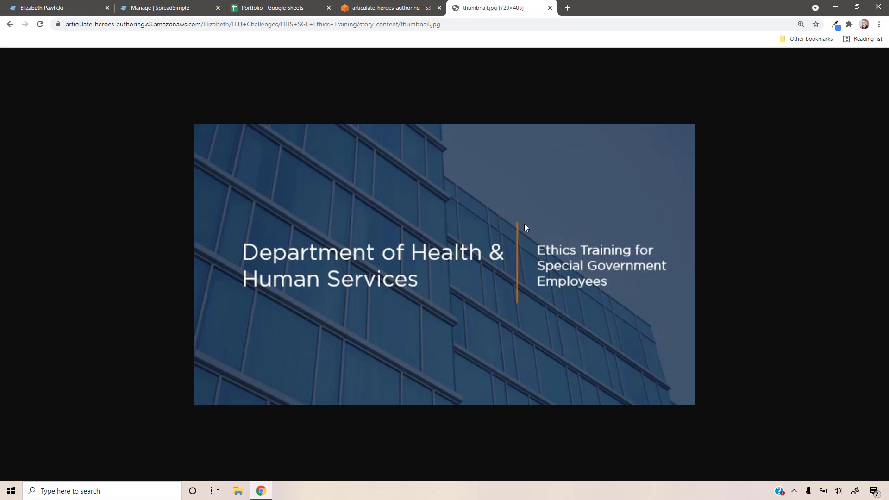
left_click(379, 10)
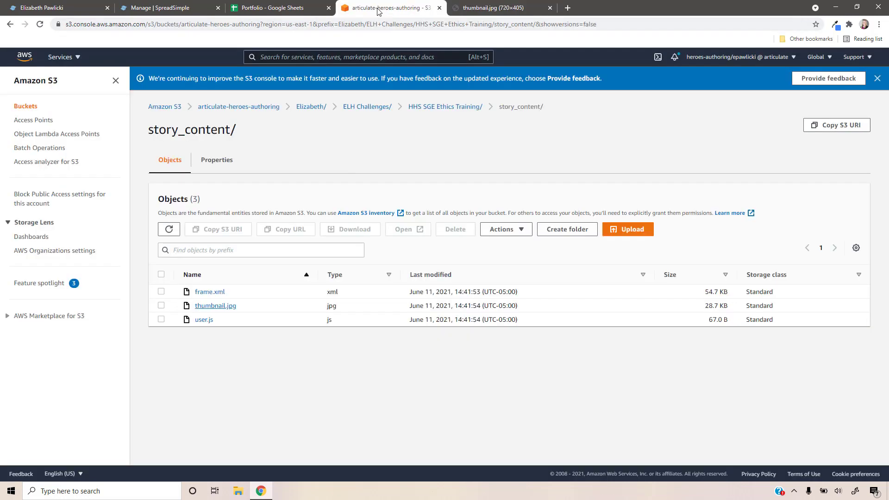
Step: Browse into how-to-use-google-docs-v2/content, check lib/, then open assets/ and scroll its files
left_click(311, 107)
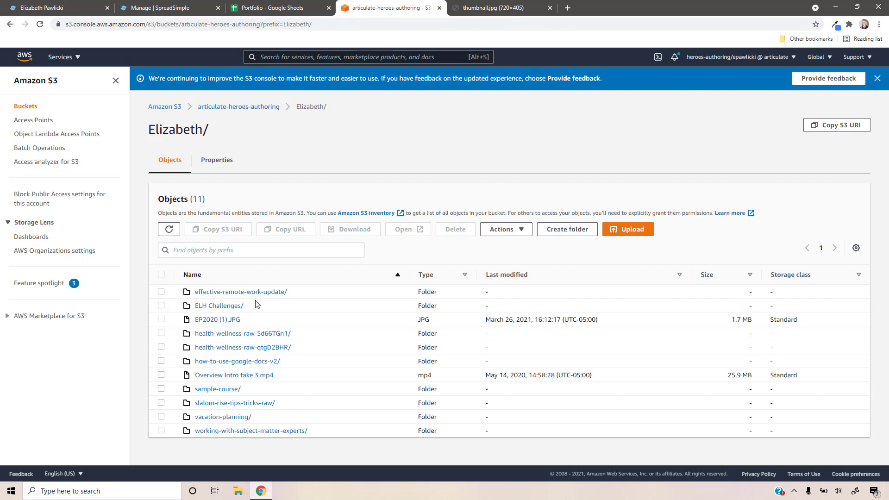
left_click(255, 362)
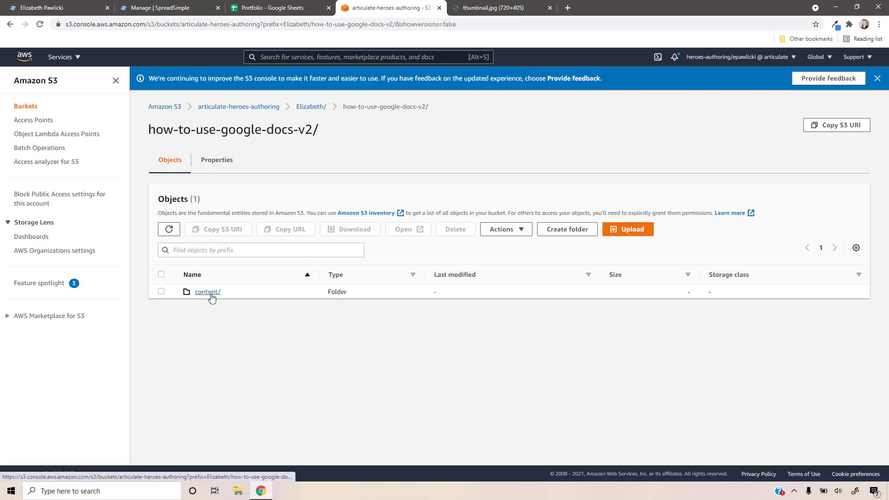
left_click(211, 293)
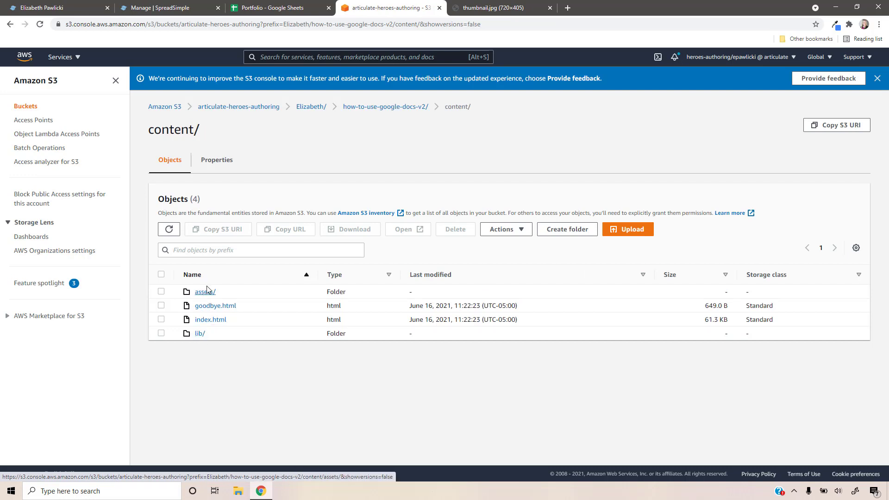
left_click(199, 333)
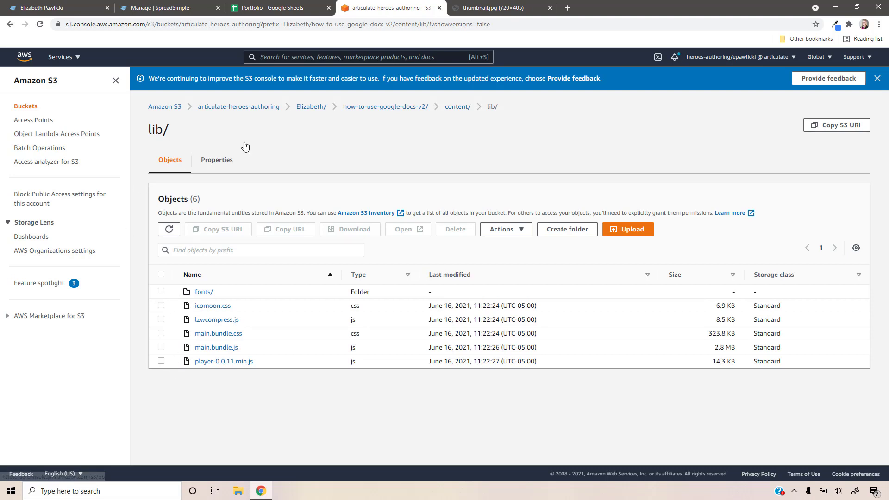
left_click(456, 108)
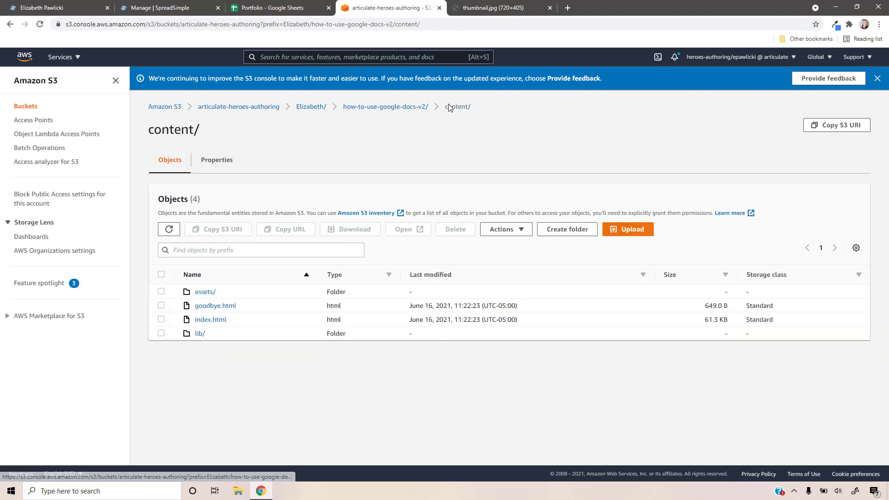
left_click(206, 292)
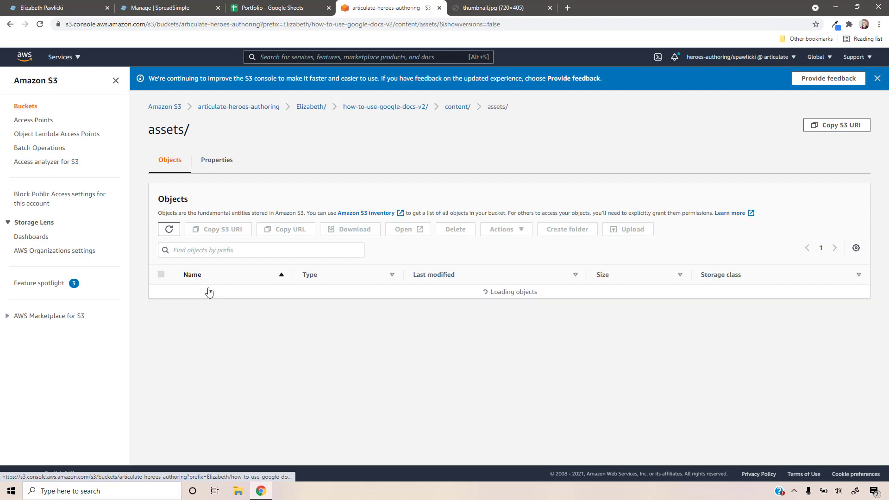
scroll(208, 291, "down", 1)
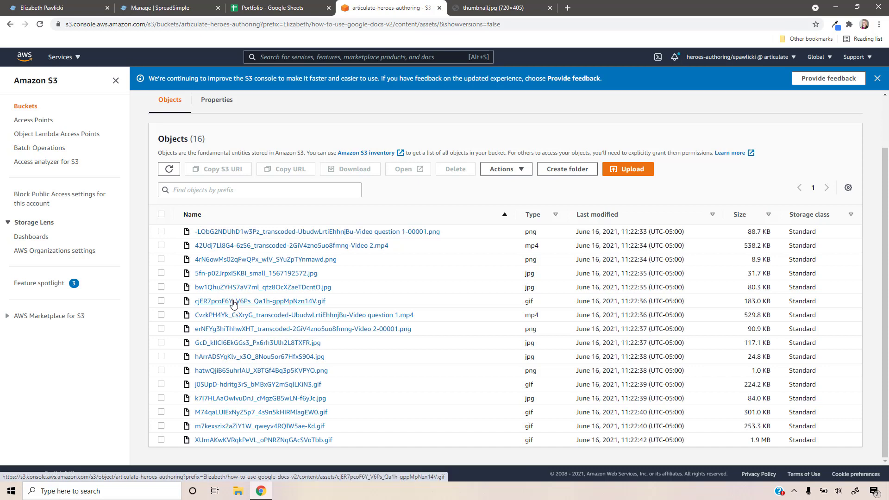
Step: Open Video 2-00001.png at its public Object URL in its own tab and select its address
right_click(234, 331)
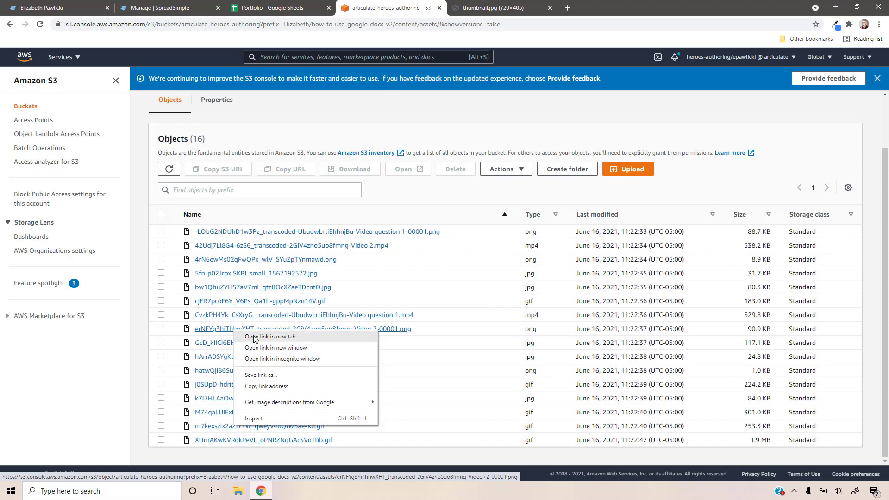
left_click(253, 336)
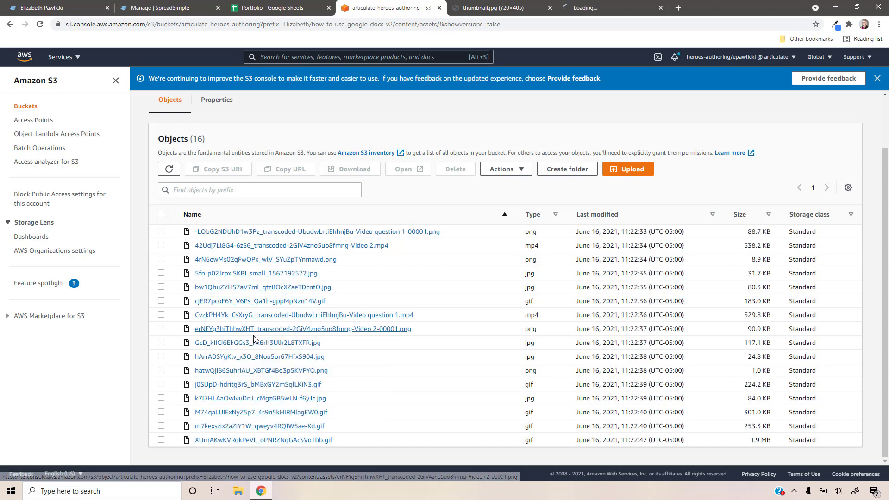
left_click(545, 10)
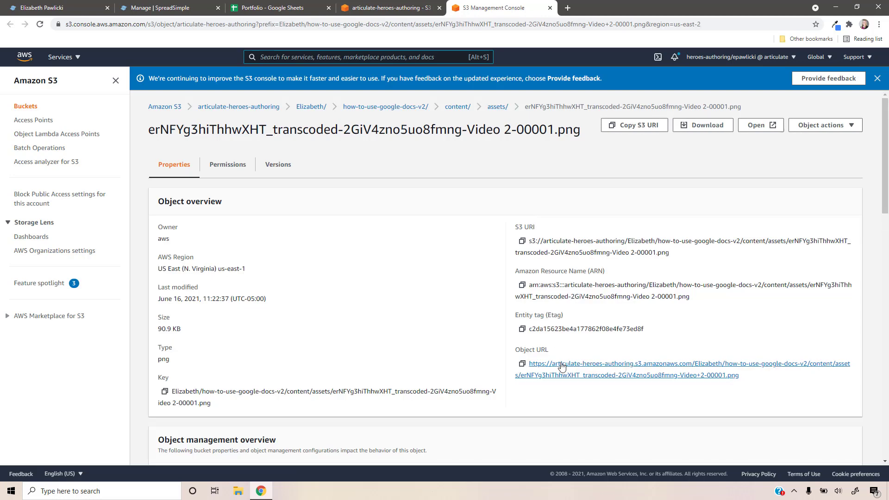
right_click(562, 366)
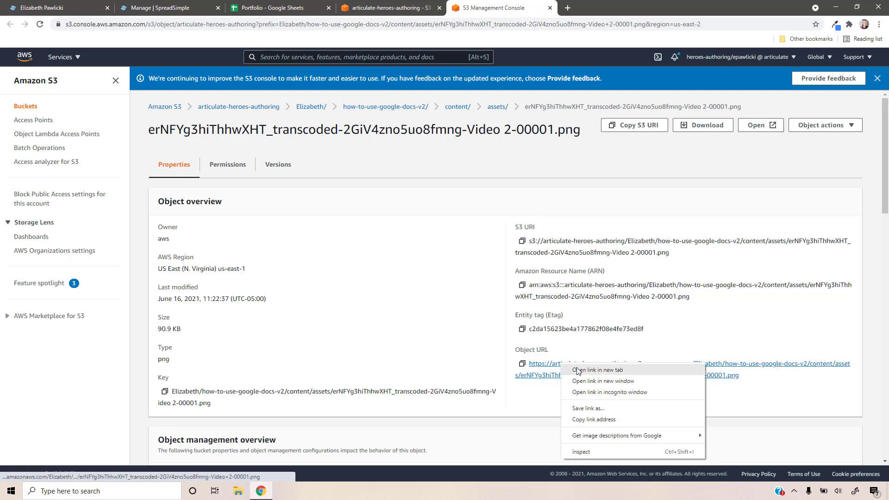
key("Escape")
middle_click(578, 370)
left_click(608, 3)
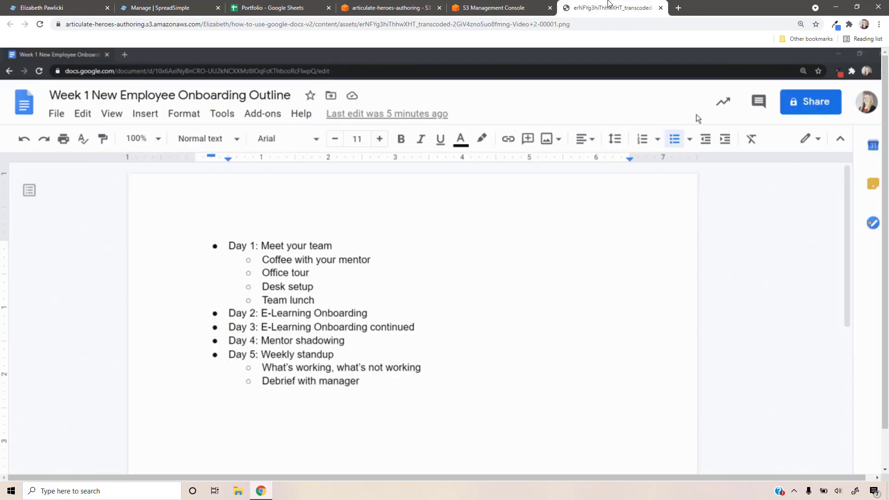
left_click(605, 24)
key("ctrl+c")
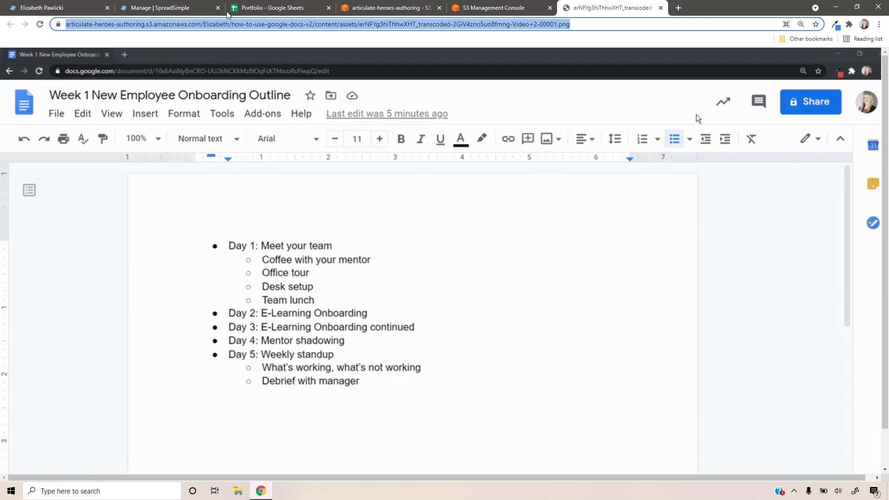
Step: Paste the S3 screenshot PNG URL into cell C8 of the Portfolio sheet
left_click(274, 4)
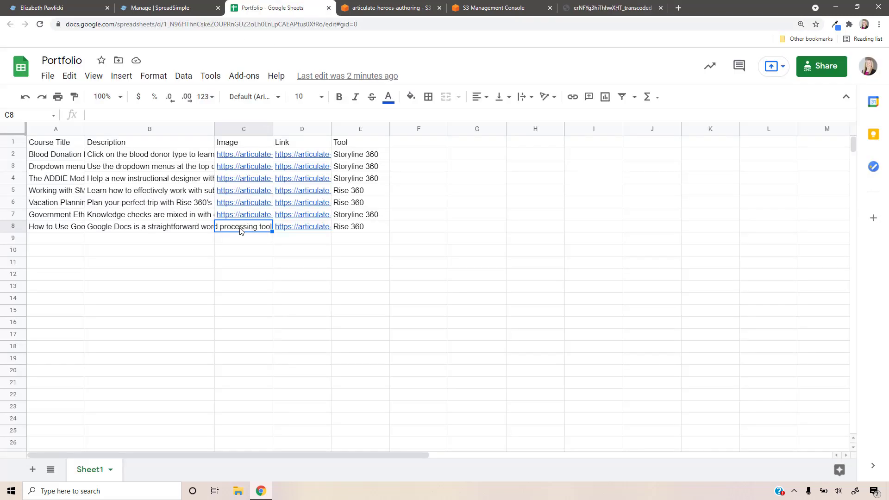
key("ctrl+v")
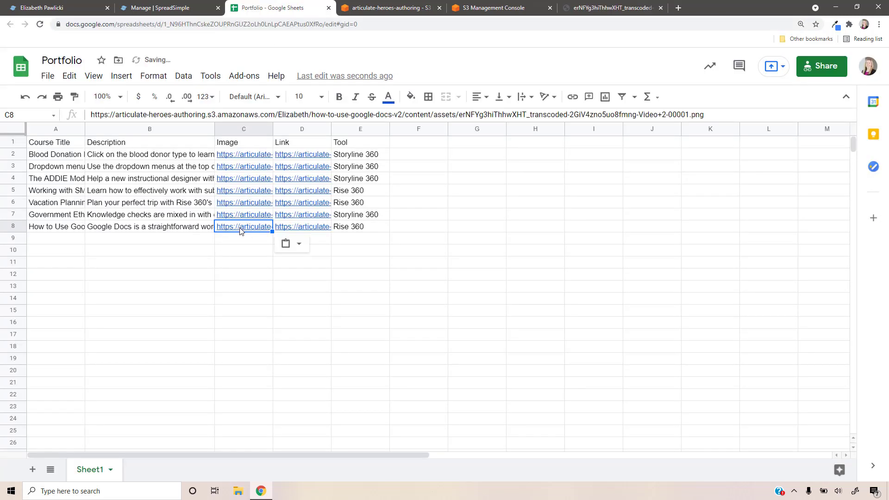
key("Return")
key("Return")
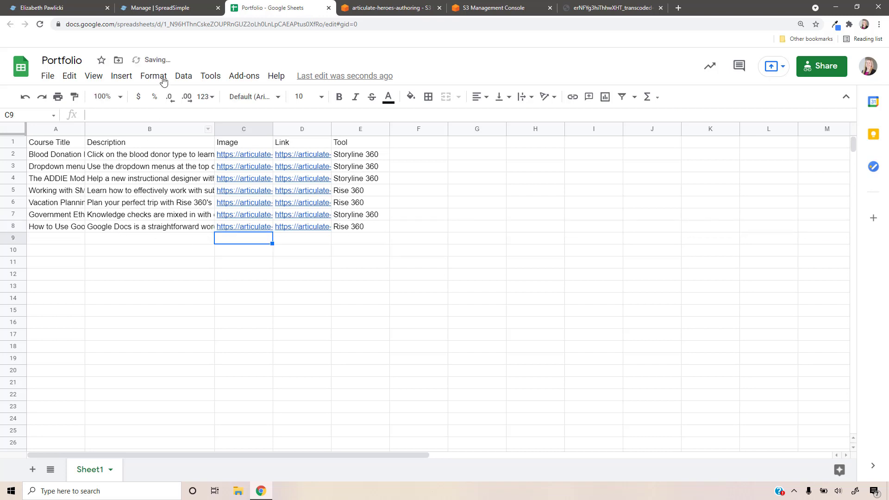
left_click(163, 7)
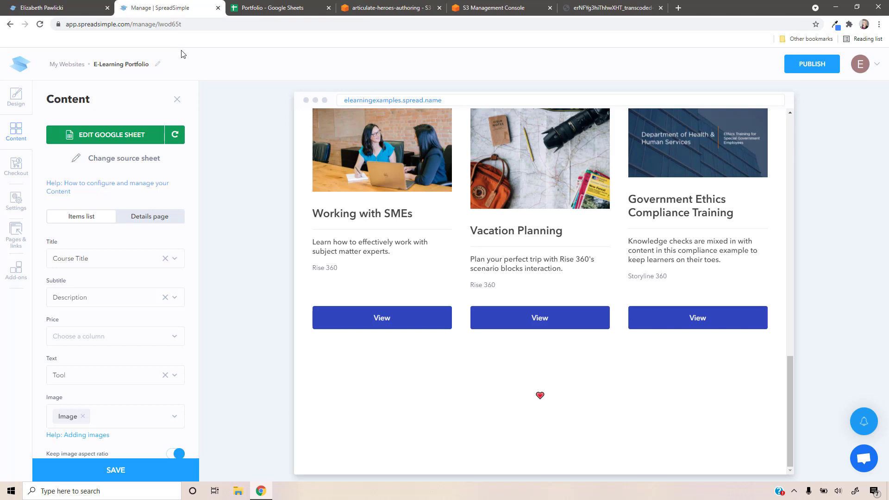
Step: Refresh the SpreadSimple site data from the Google sheet to pull in the new card
left_click(176, 136)
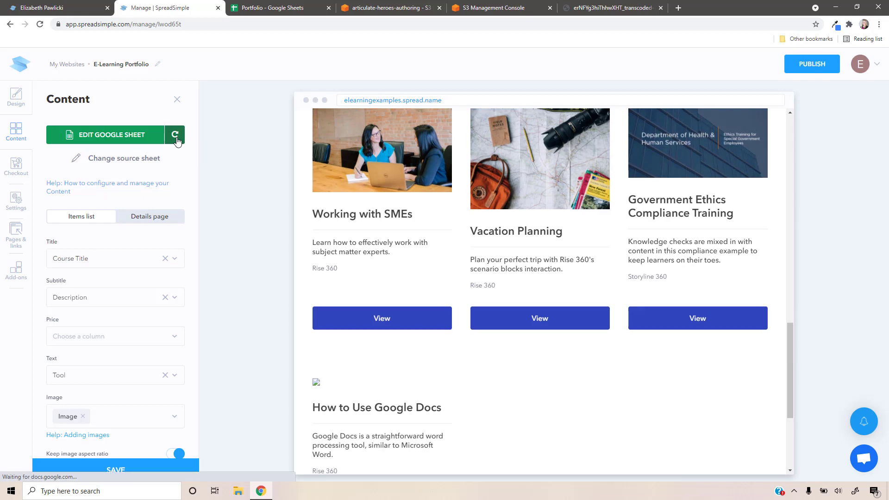
scroll(375, 394, "down", 5)
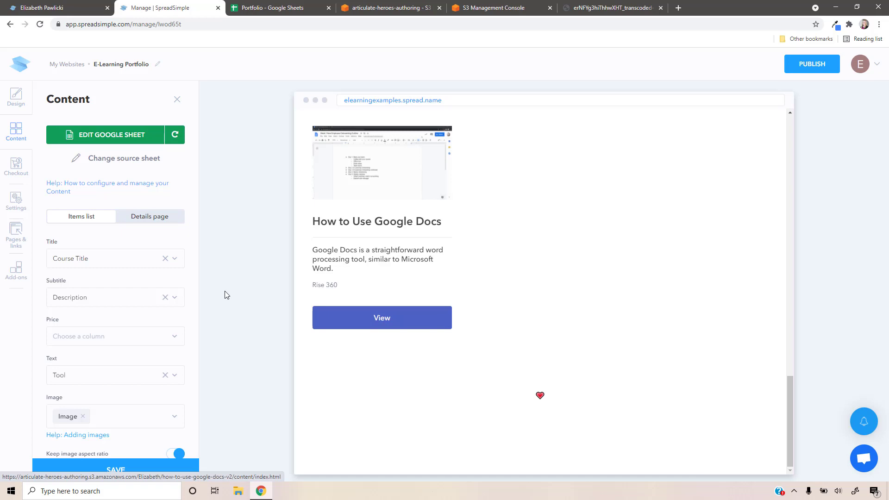
scroll(157, 274, "down", 6)
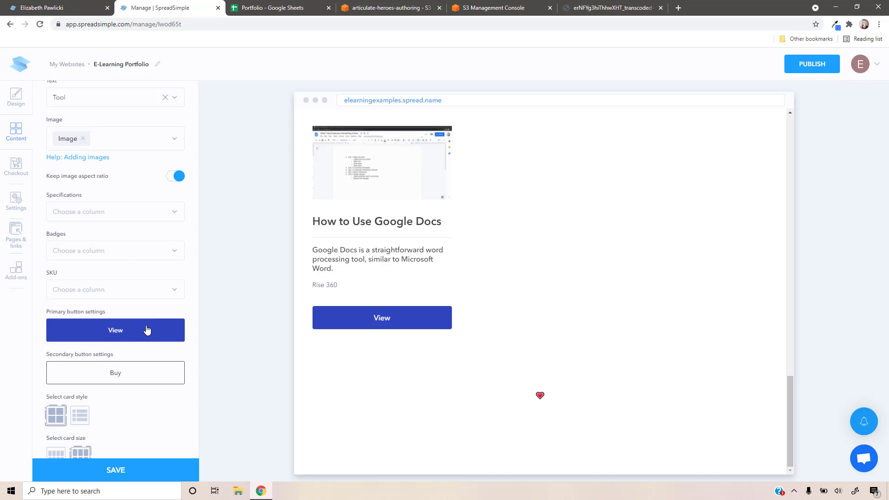
Step: Publish the portfolio site and view the live How to Use Google Docs card
left_click(811, 65)
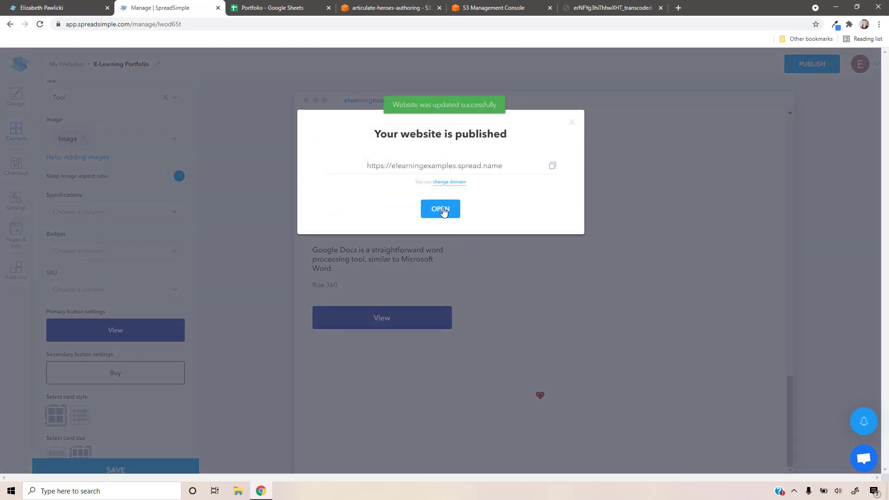
left_click(443, 211)
scroll(437, 209, "down", 10)
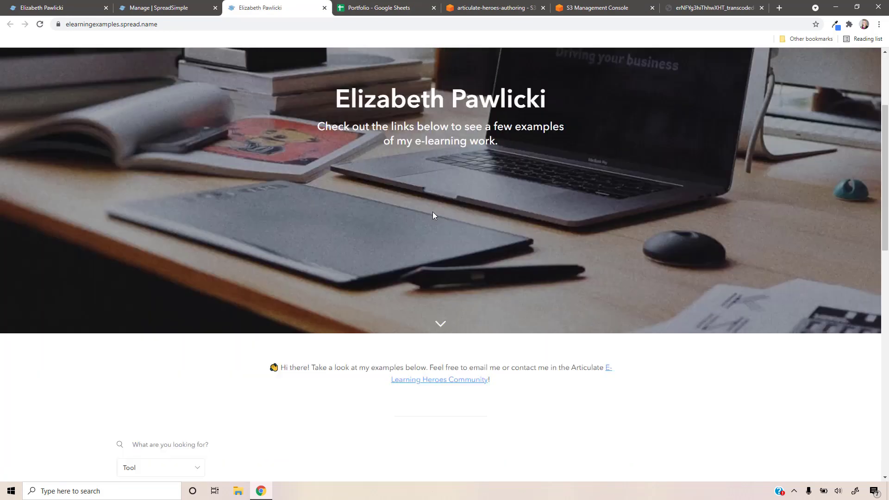
scroll(426, 218, "down", 5)
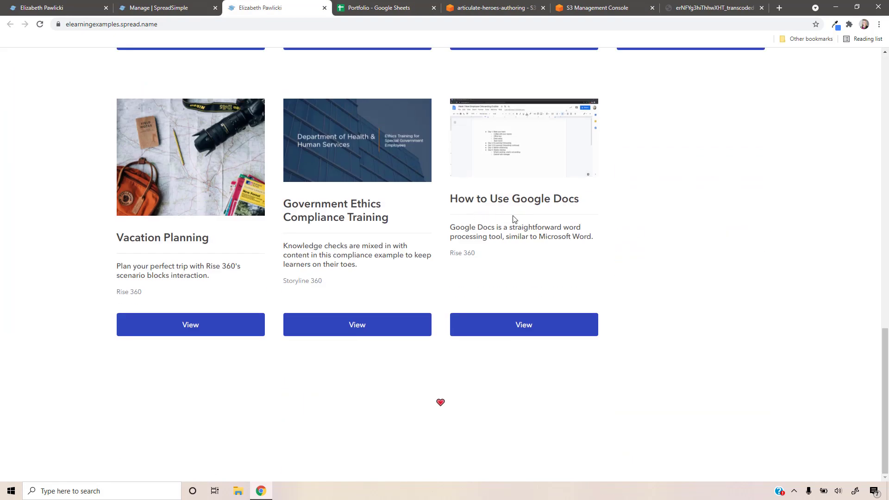